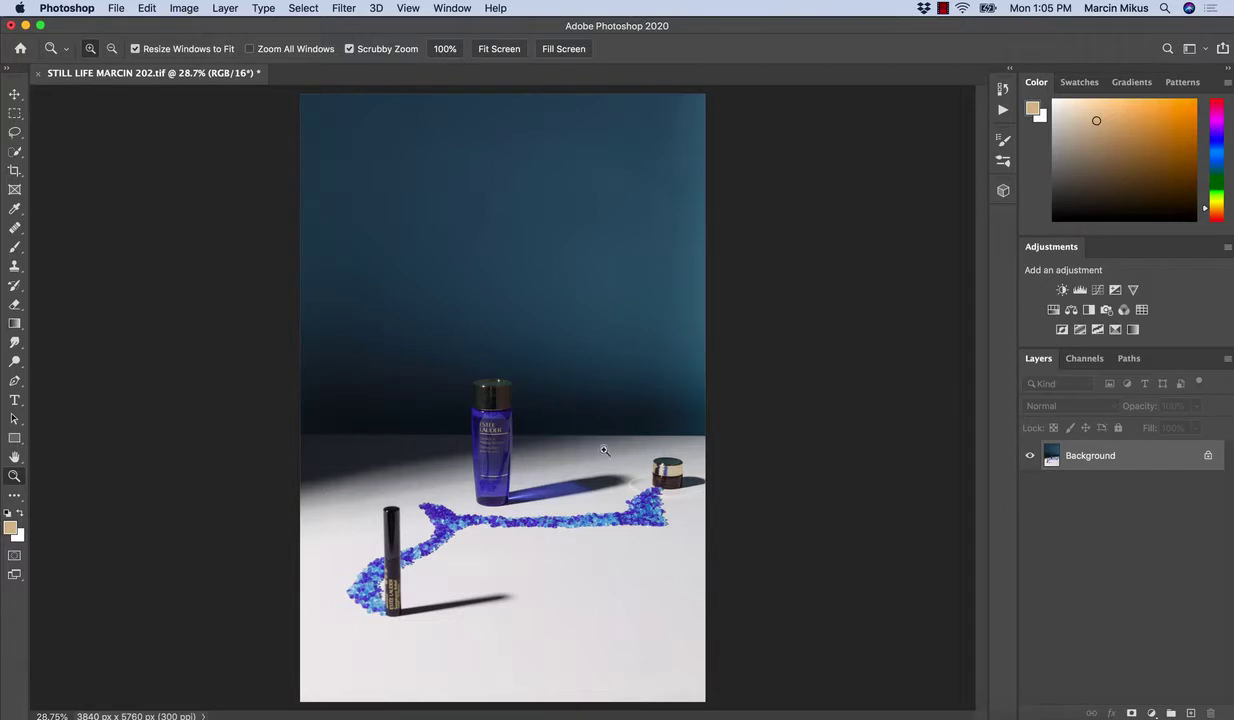
Set up the Crop tool with Content-Aware enabled and the 2:3 (4:6) ratio for the still-life photo
drag(622, 518, 676, 553)
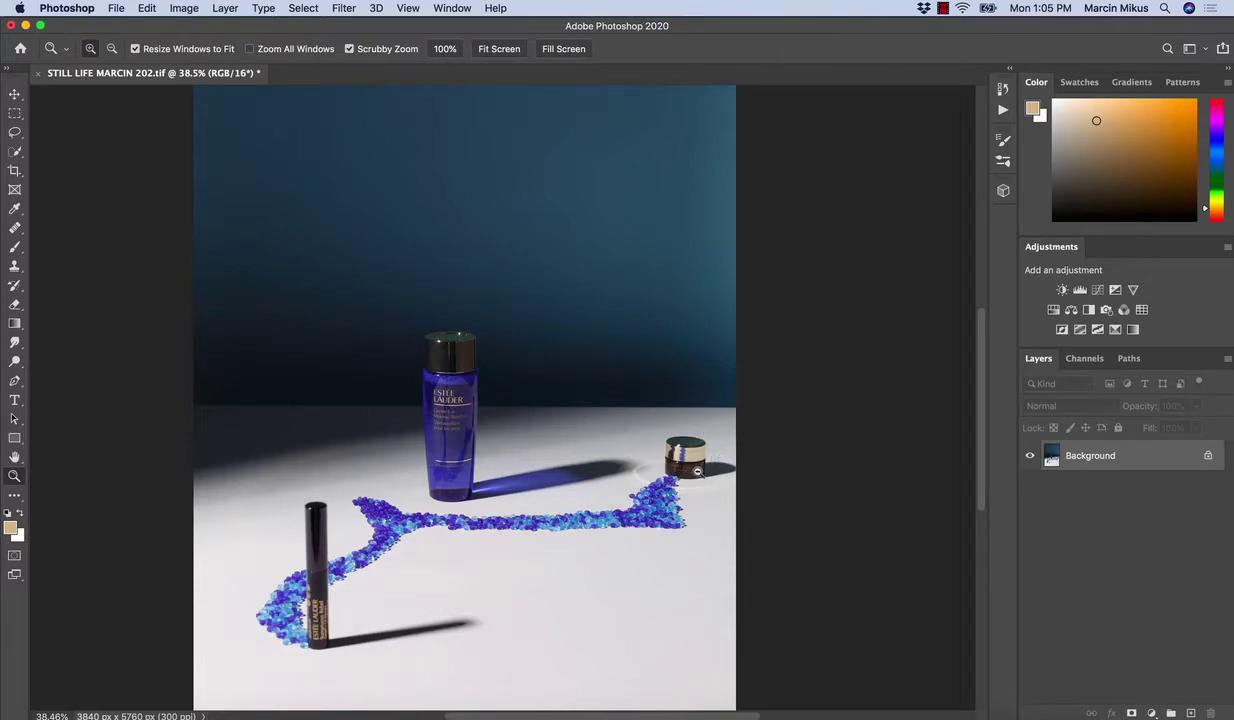
drag(695, 467, 779, 470)
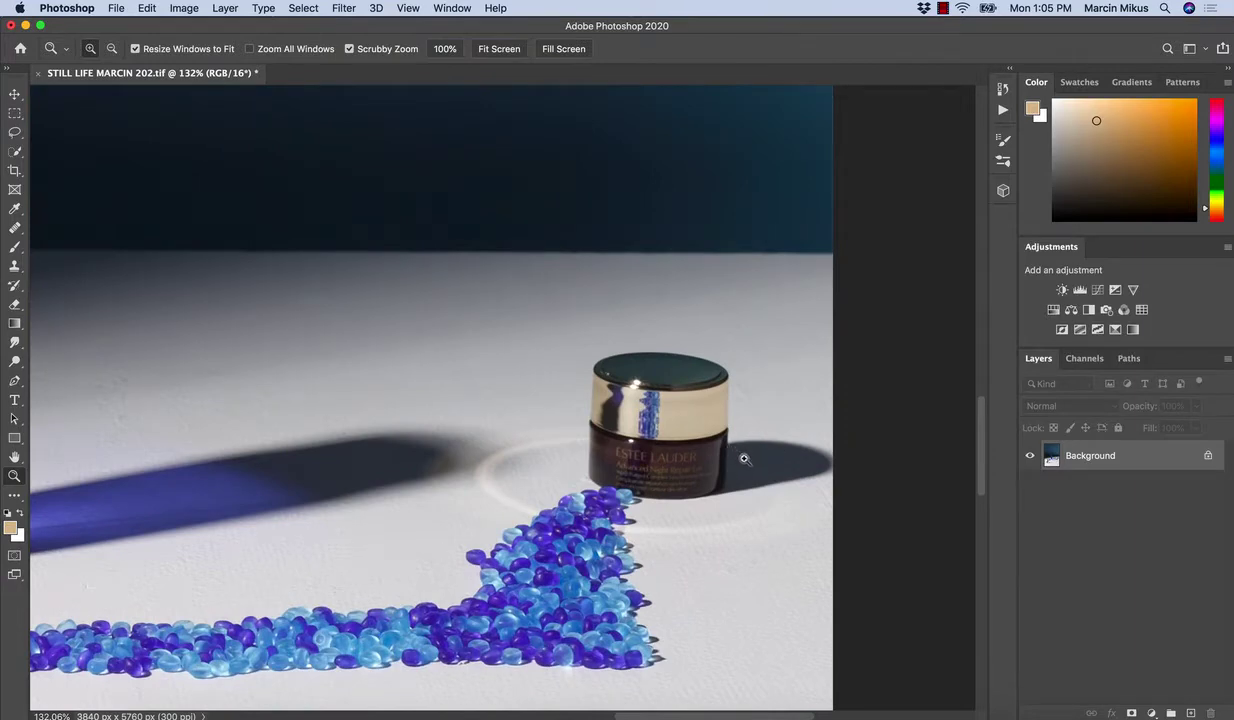
drag(747, 459, 626, 476)
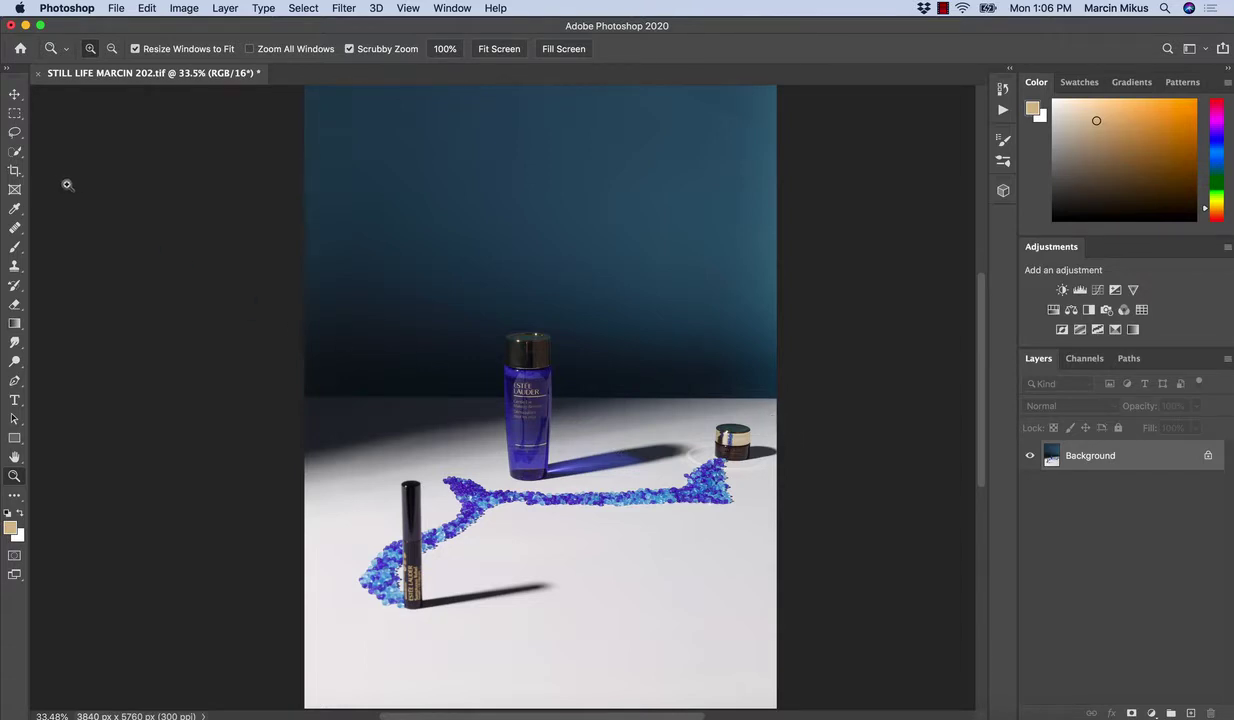
click(12, 172)
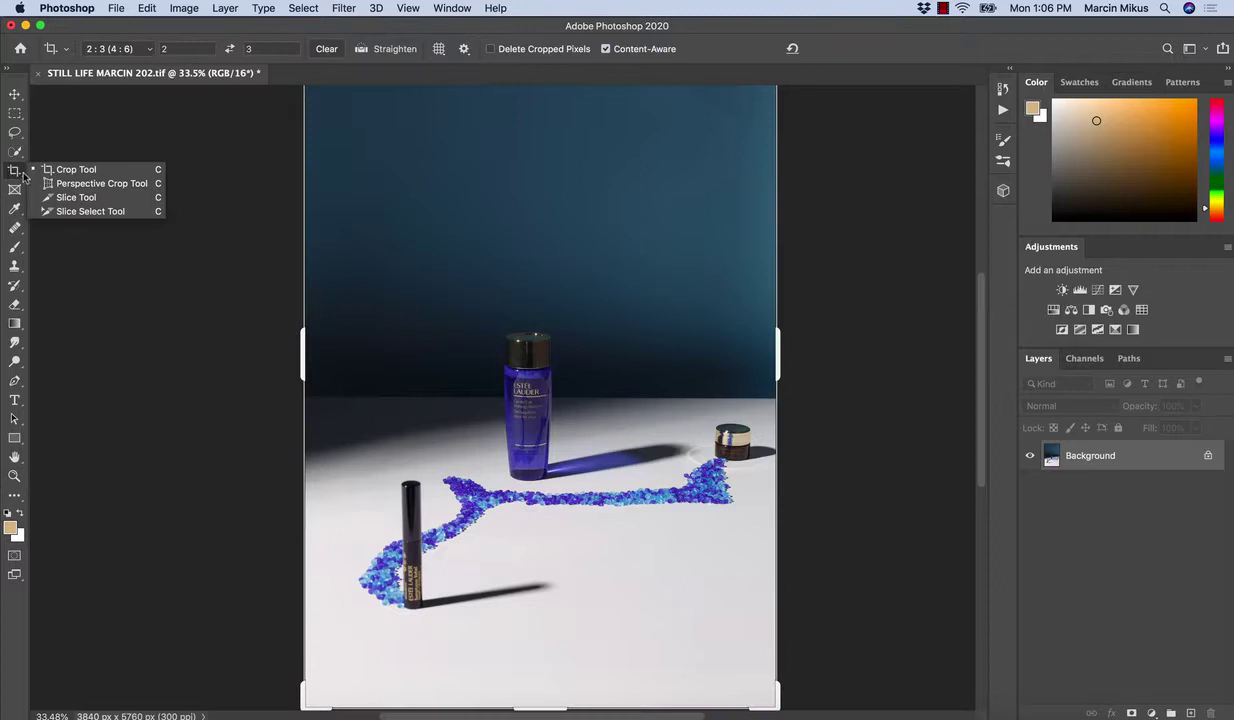
click(714, 49)
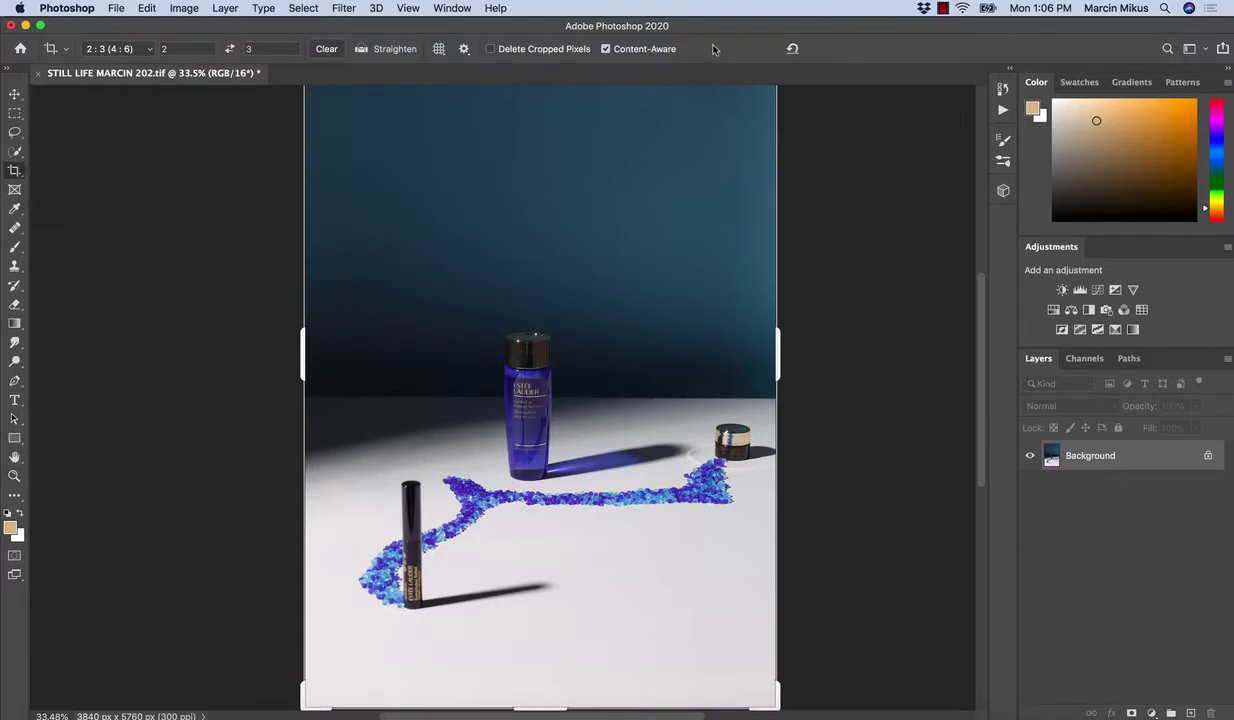
click(605, 50)
click(605, 49)
click(147, 52)
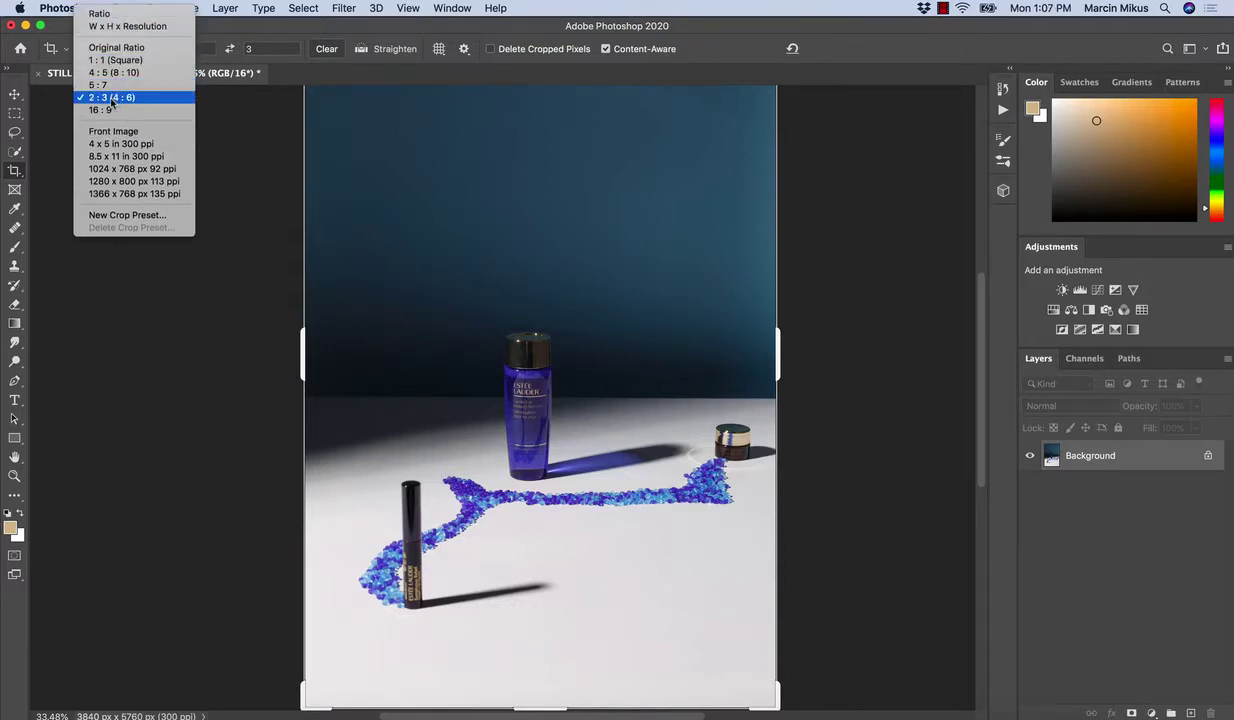
click(112, 14)
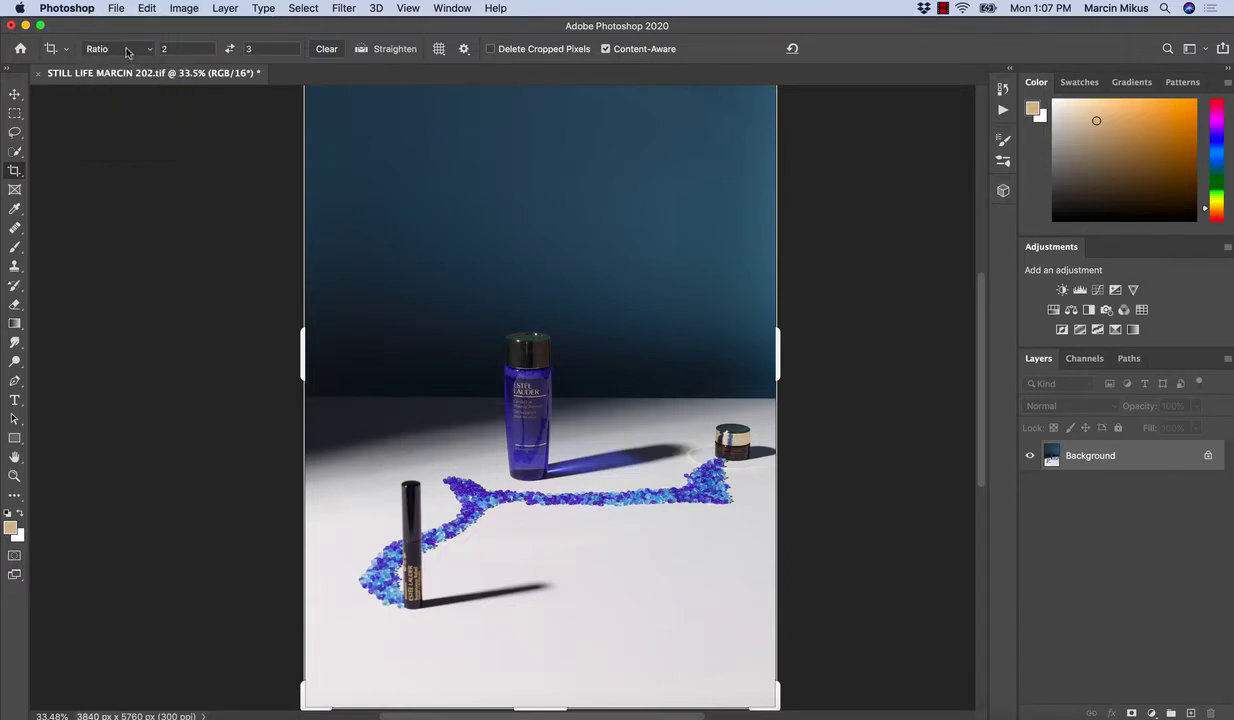
click(122, 49)
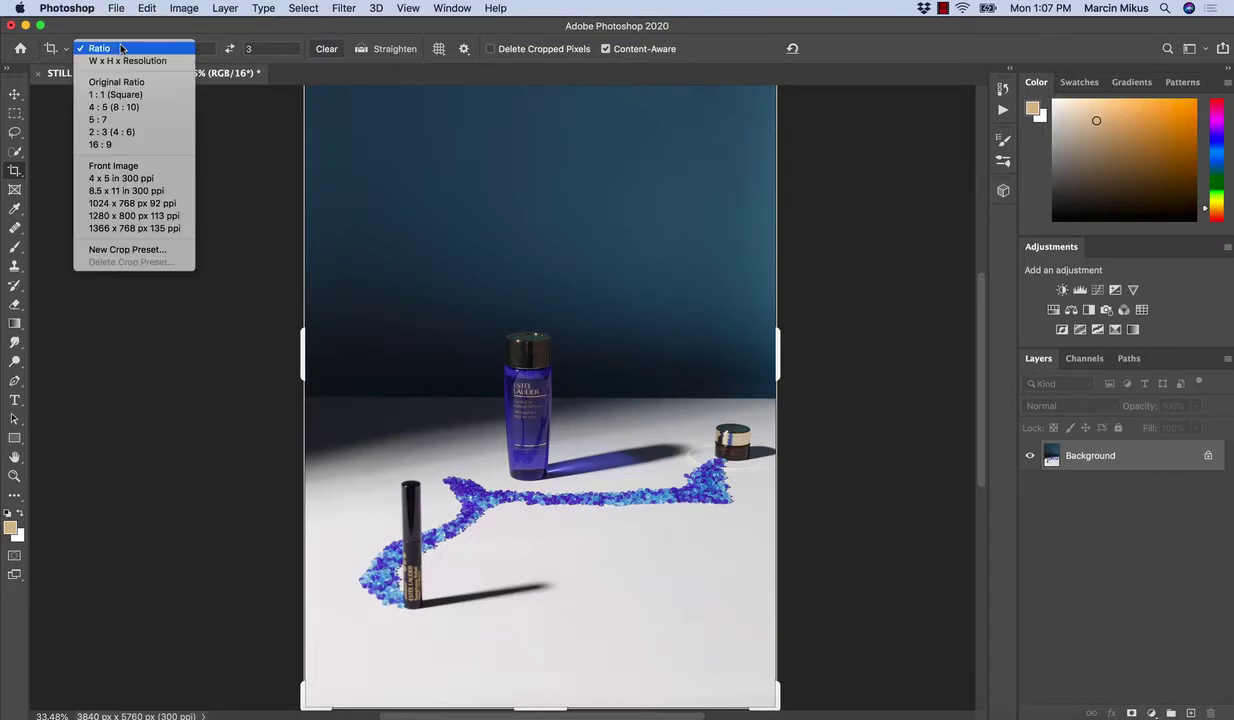
click(124, 132)
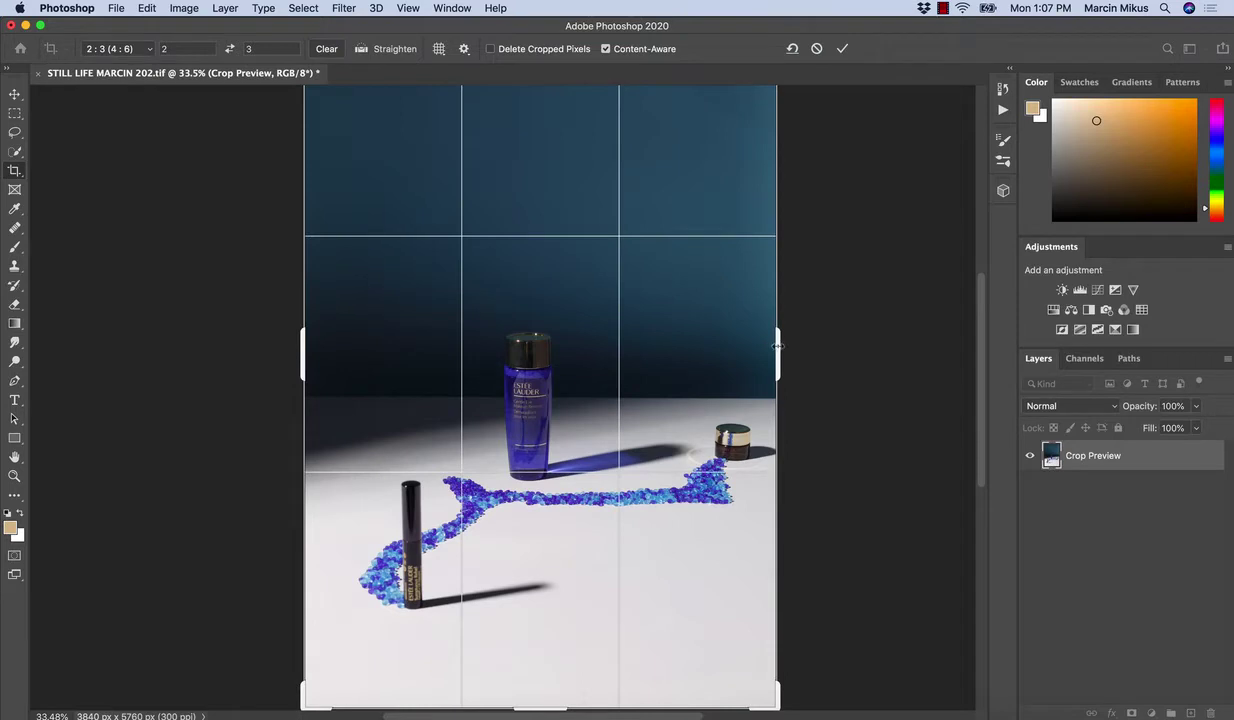
drag(780, 346, 802, 339)
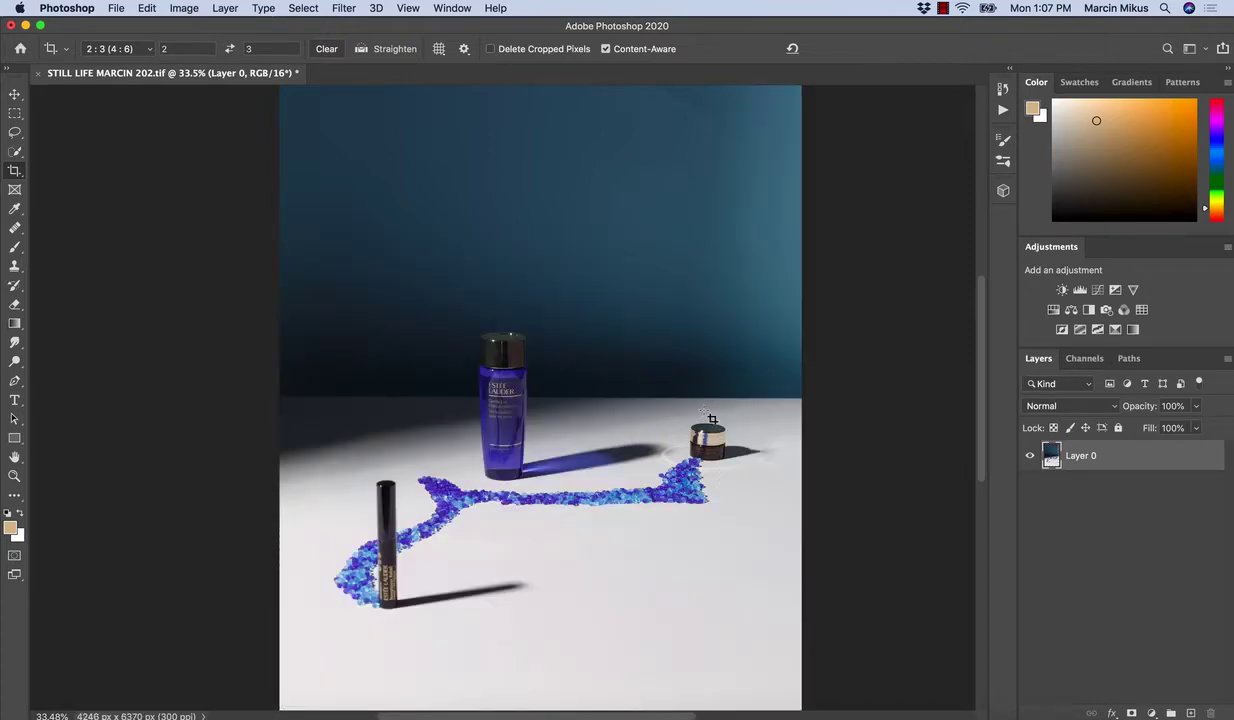
key(super+space)
drag(758, 457, 848, 457)
key(super+z)
key(super+space)
drag(680, 465, 583, 446)
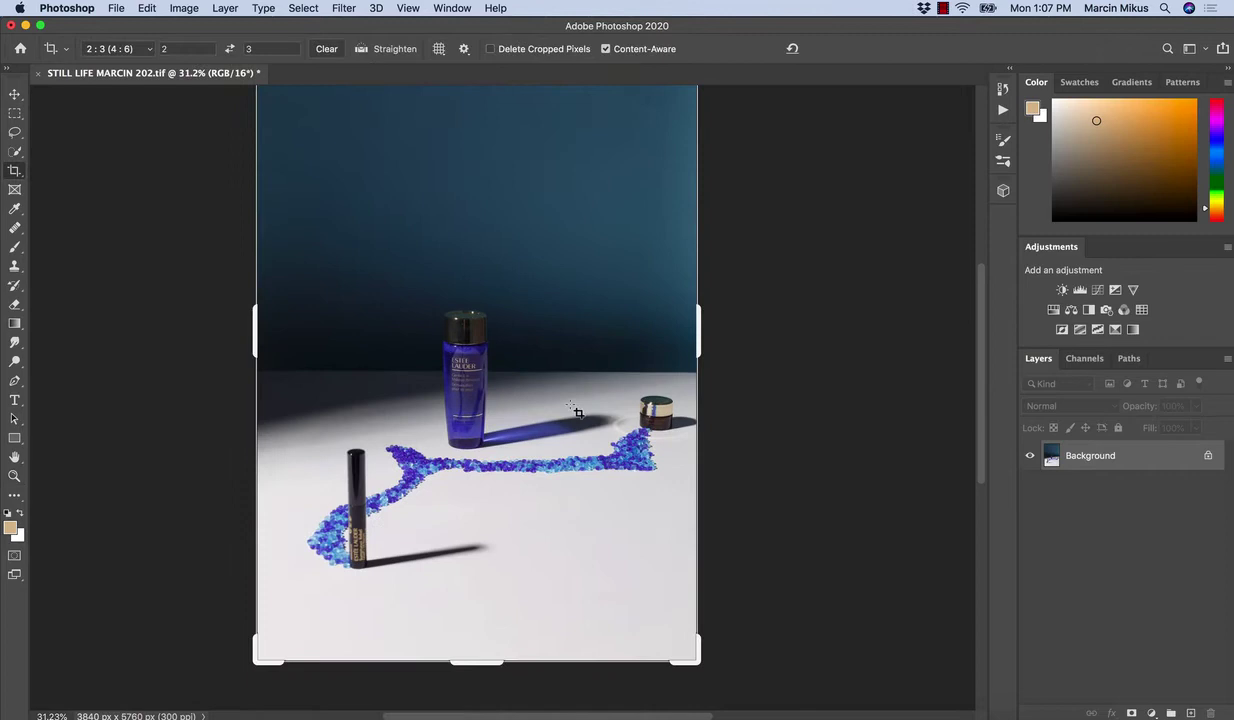
Extend the image past its right edge with a content-aware 2:3 crop to about 4198 x 6298 px
drag(697, 331, 722, 335)
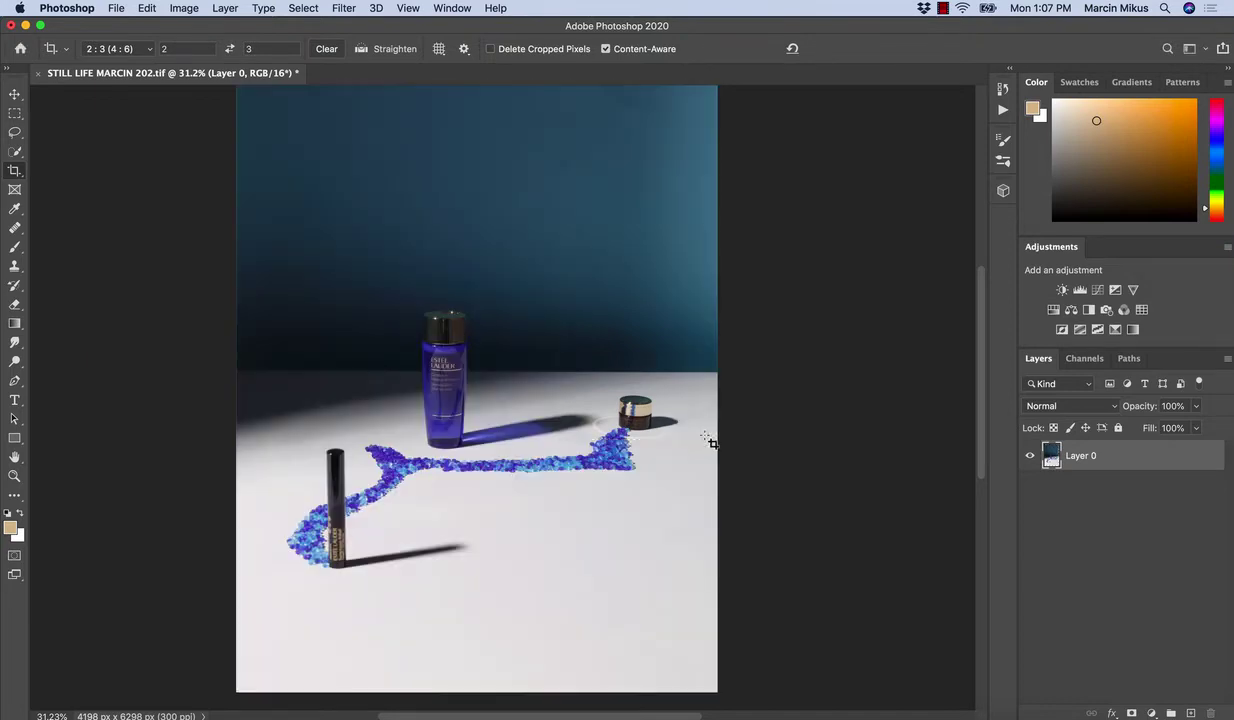
key(z)
drag(680, 426, 639, 419)
key(c)
key(z)
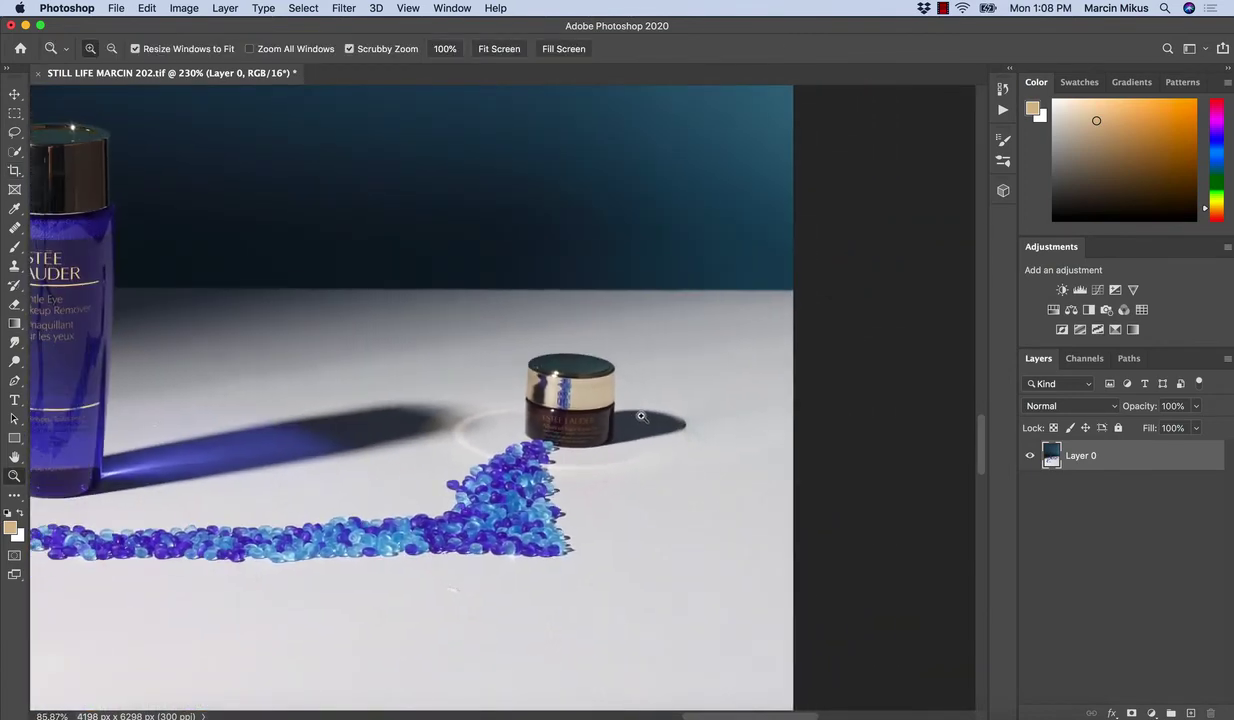
key(c)
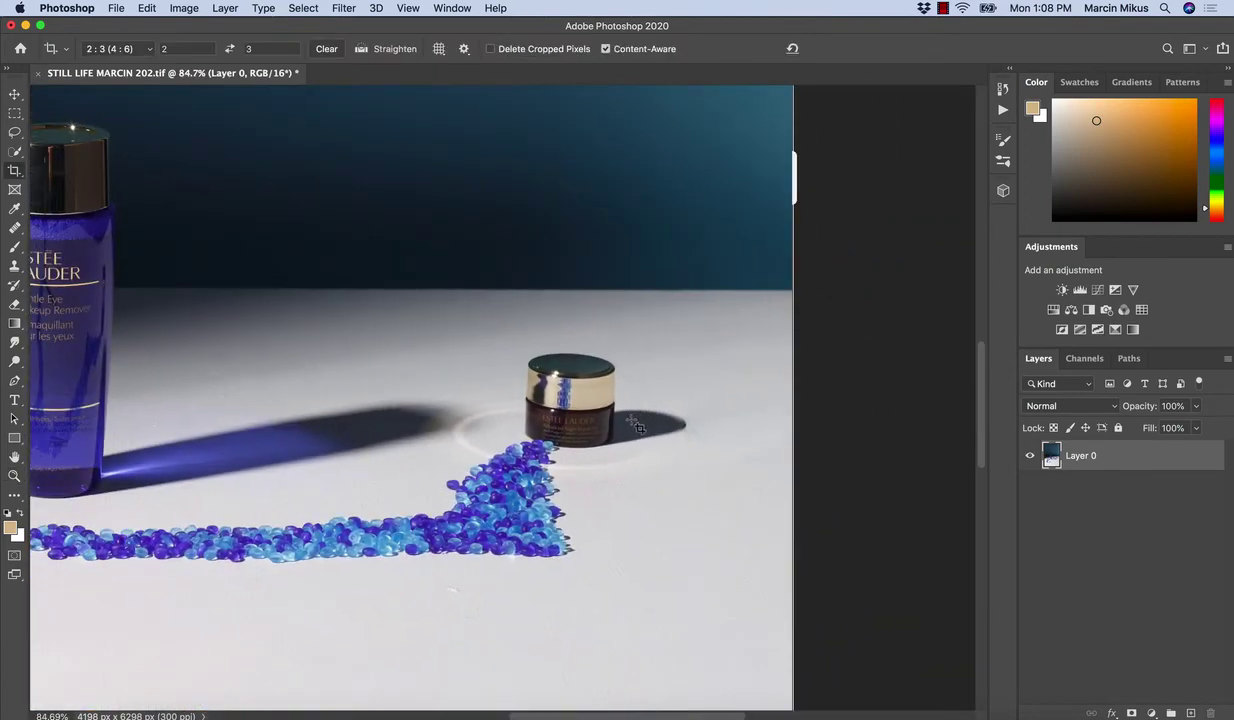
Add a new empty layer above the photo and name it clean
click(1189, 713)
double_click(1080, 455)
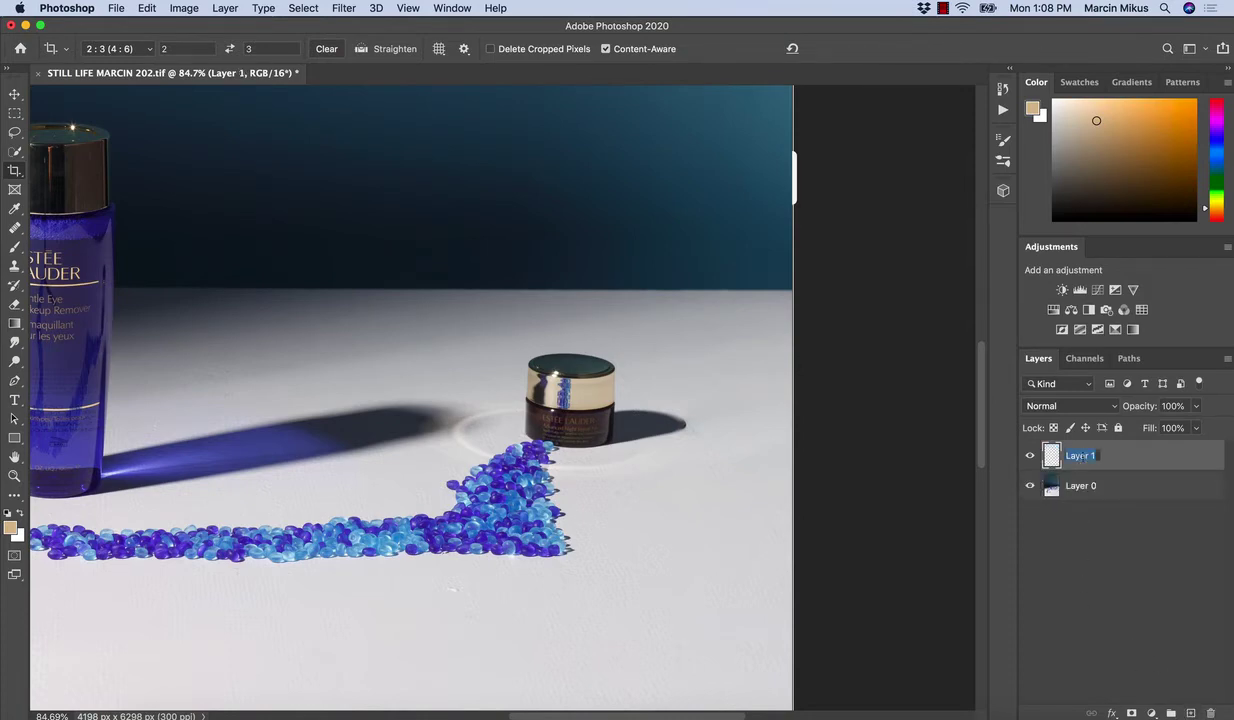
text(clean)
key(Return)
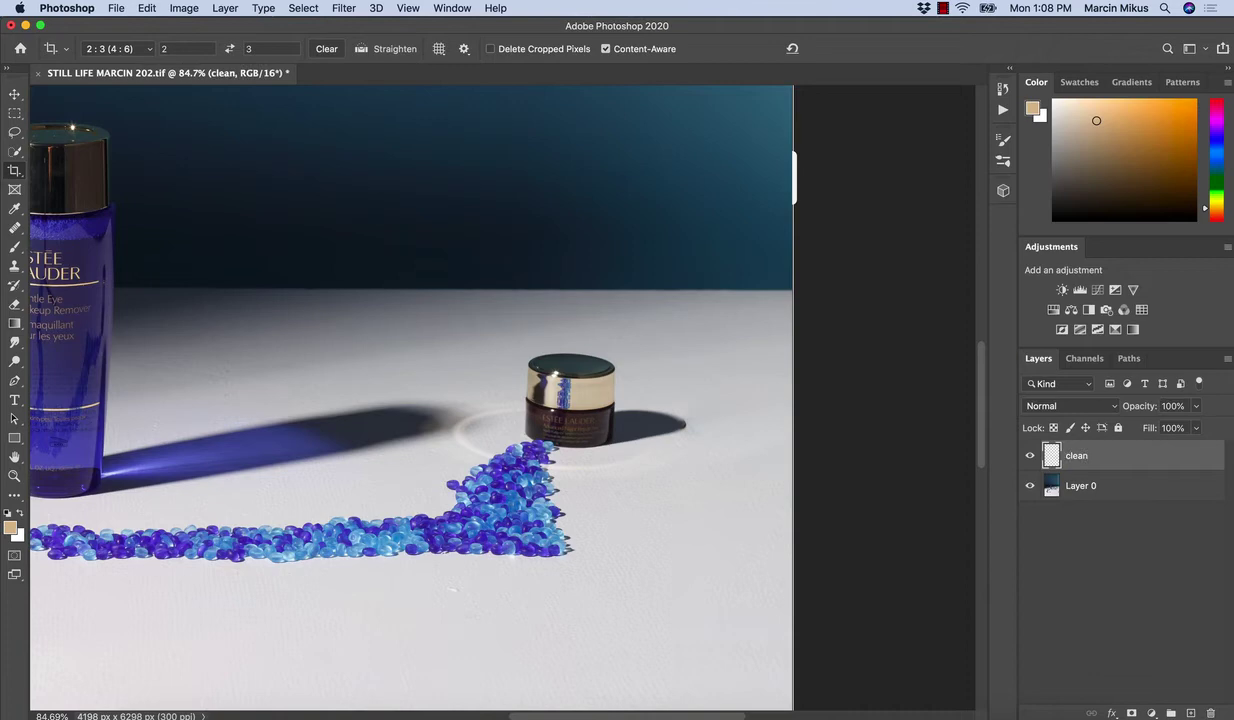
Remove the dark smudge at the tip of the cream jar's shadow with a 45 px Clone Stamp brush
key(z)
drag(674, 408, 805, 440)
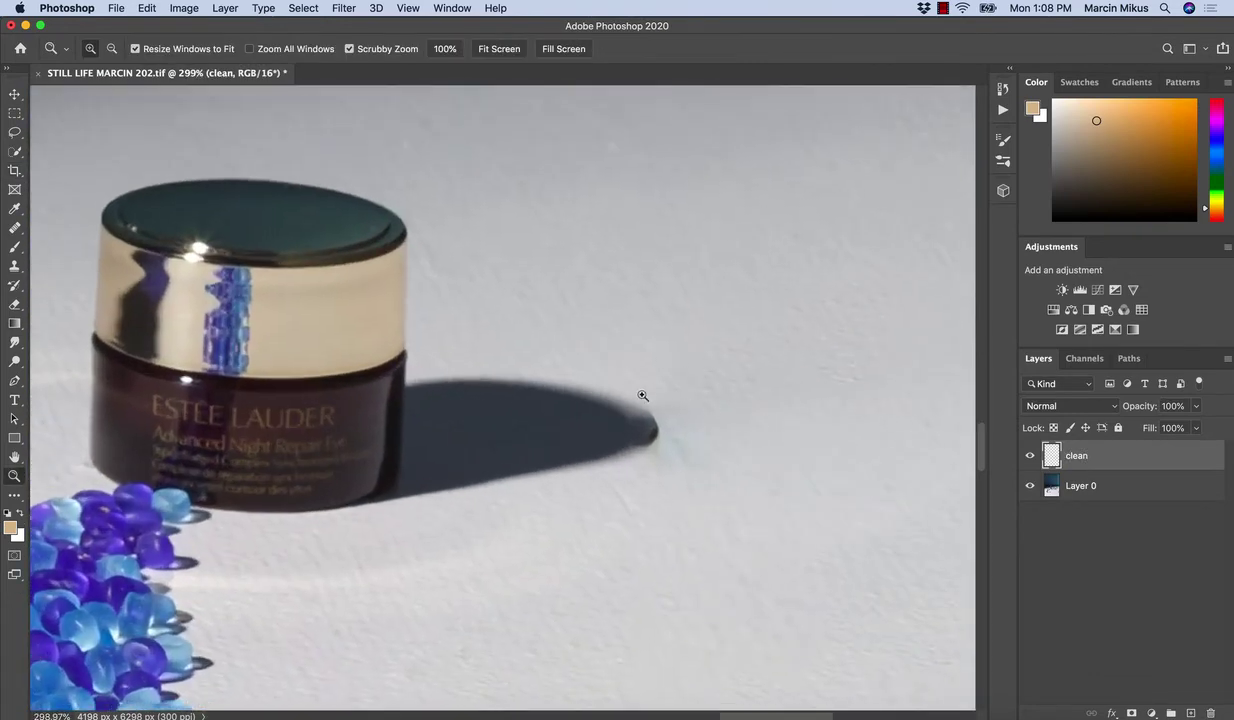
key(s)
key([)
key([)
key([)
key([)
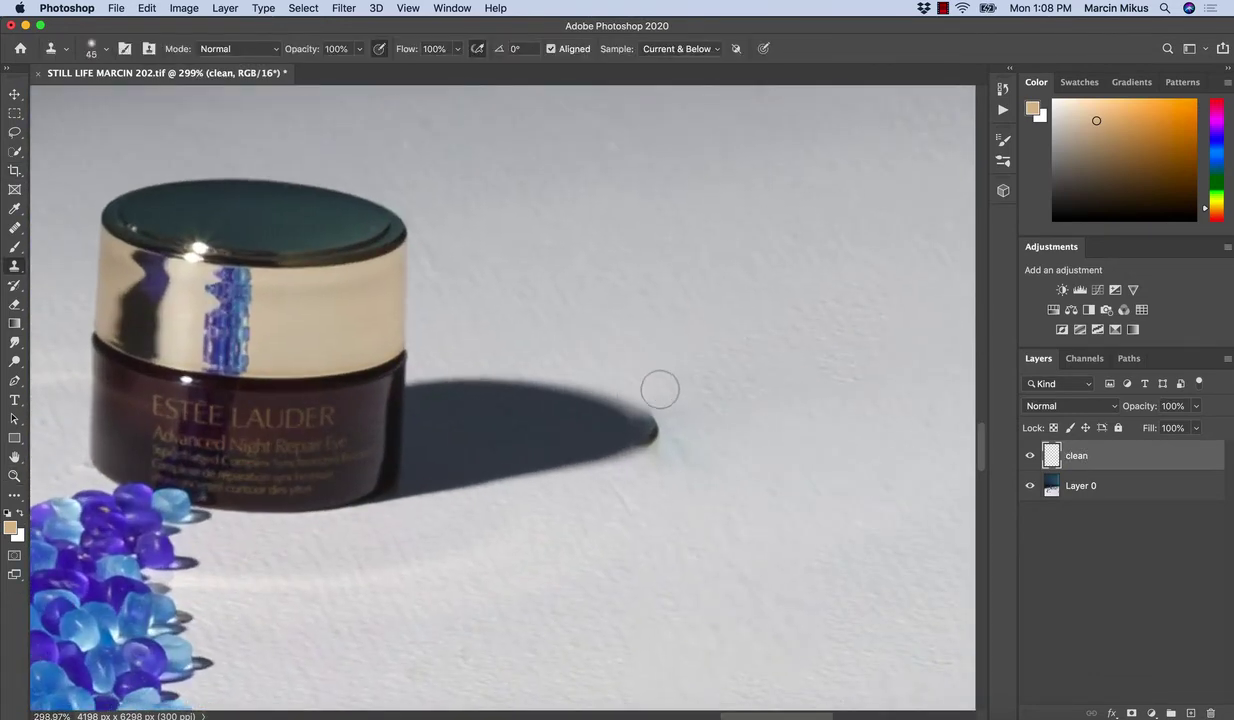
alt+click(663, 384)
mouse_move(658, 398)
mouse_down()
mouse_move(659, 453)
mouse_move(666, 441)
mouse_move(655, 462)
mouse_move(664, 430)
mouse_move(652, 470)
mouse_move(663, 438)
mouse_up()
alt+click(688, 461)
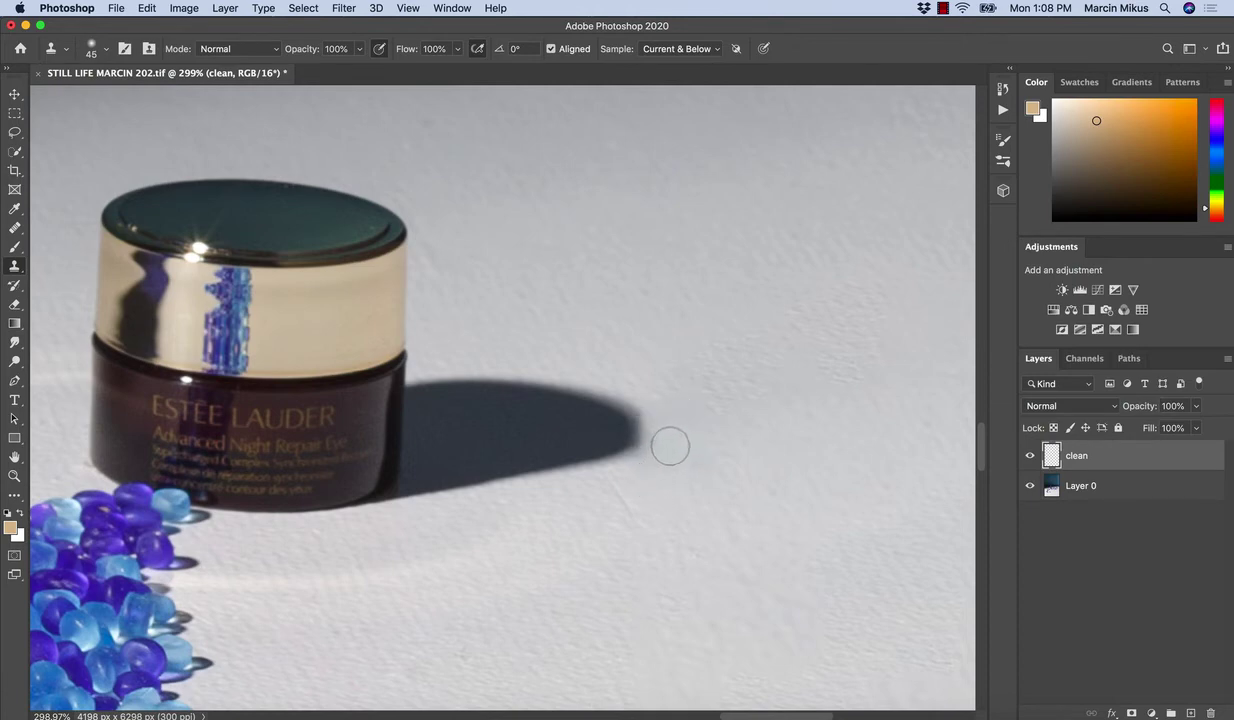
Refine the outer edge of the jar's shadow with a 35 px Clone Stamp brush, sampling the adjacent white surface
key(bracketleft)
alt+click(647, 386)
mouse_move(634, 396)
mouse_down()
mouse_move(652, 407)
mouse_move(656, 439)
mouse_move(639, 457)
mouse_move(650, 464)
mouse_move(633, 388)
mouse_move(639, 454)
mouse_move(646, 407)
mouse_move(636, 458)
mouse_move(650, 427)
mouse_move(625, 488)
mouse_move(566, 540)
mouse_up()
Heal the diagonal crease in the upper right of the blue backdrop with a 200 px Healing Brush
key(z)
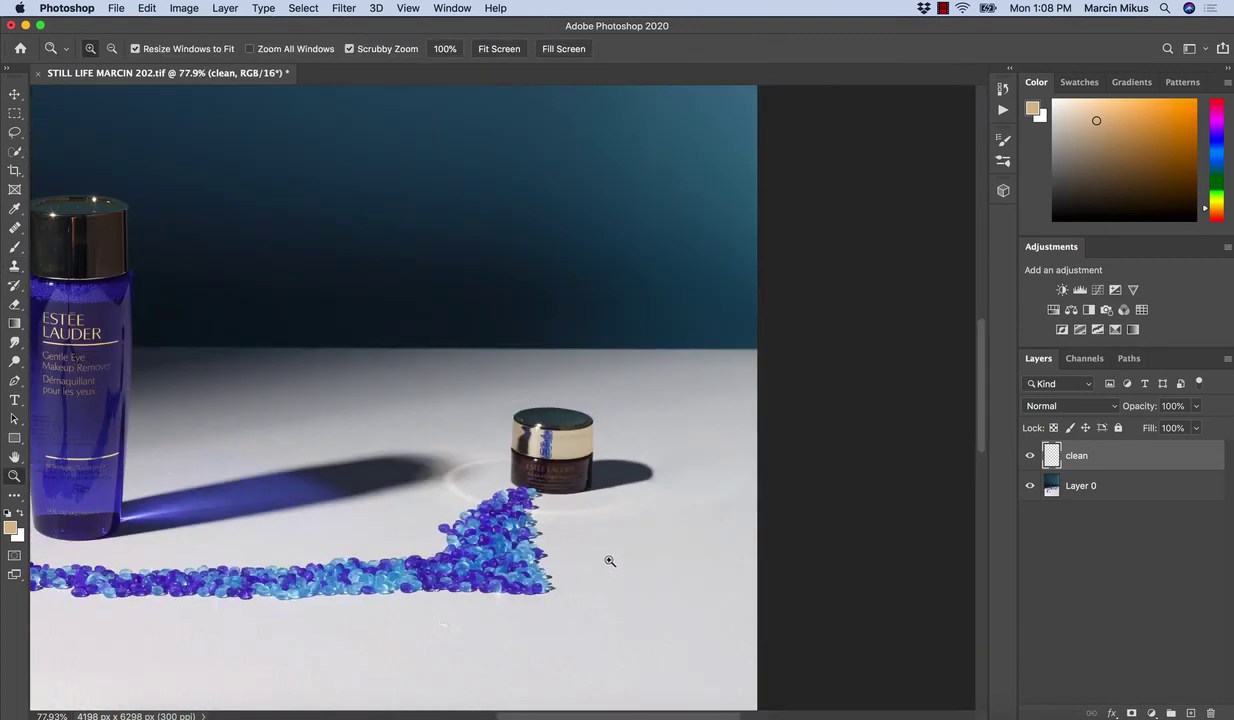
key(super+0)
key(s)
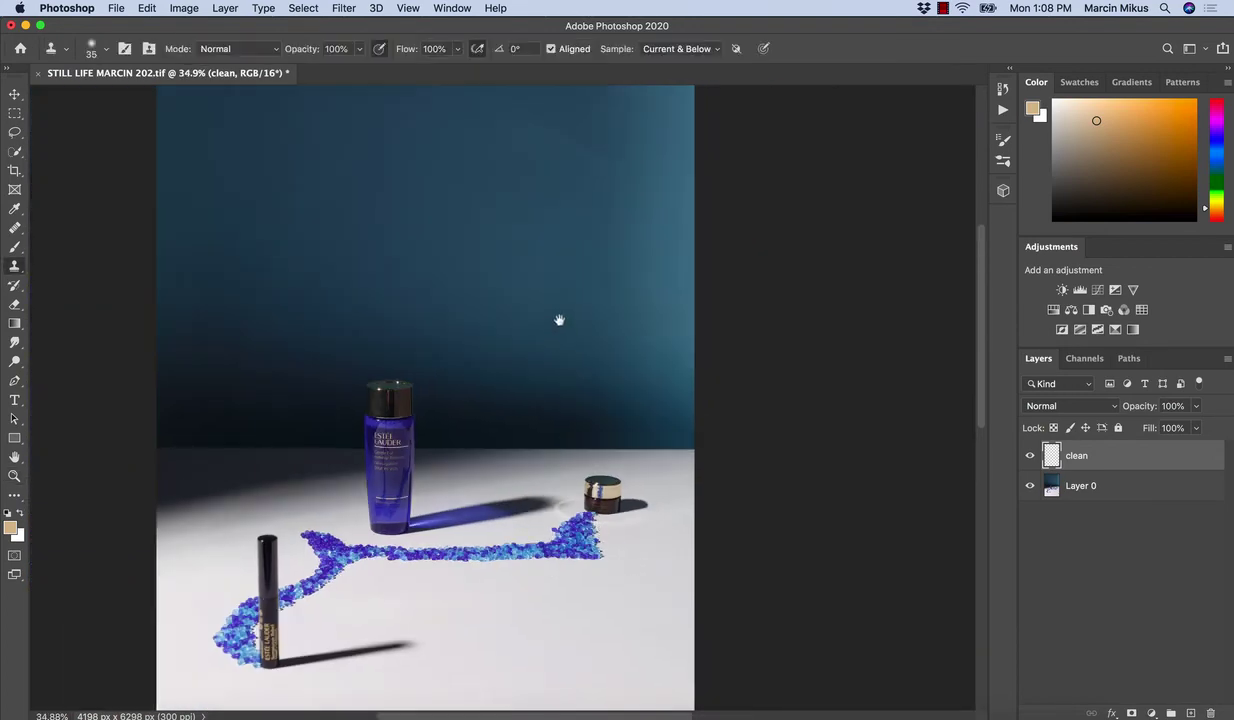
drag(559, 320, 583, 420)
key(z)
drag(562, 245, 606, 254)
key(s)
key(j)
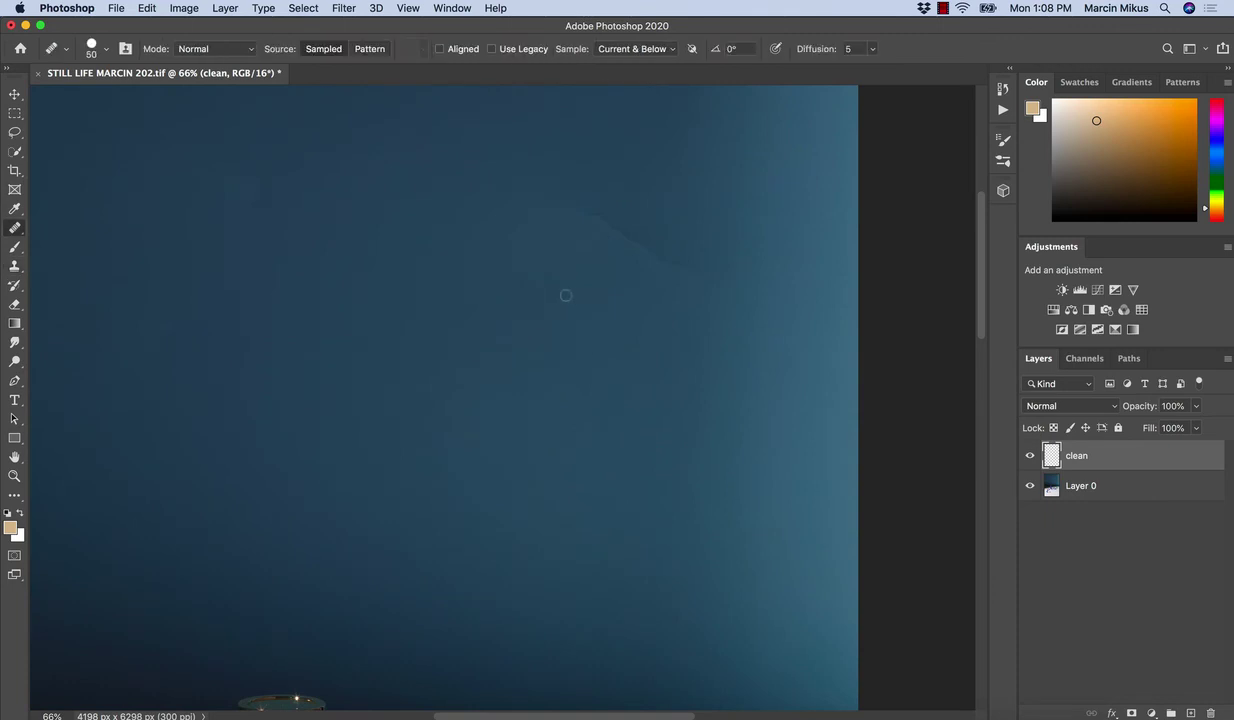
key(bracketright)
key(bracketright)
key(bracketright)
key(bracketright)
key(bracketright)
key(bracketright)
key(bracketright)
key(bracketright)
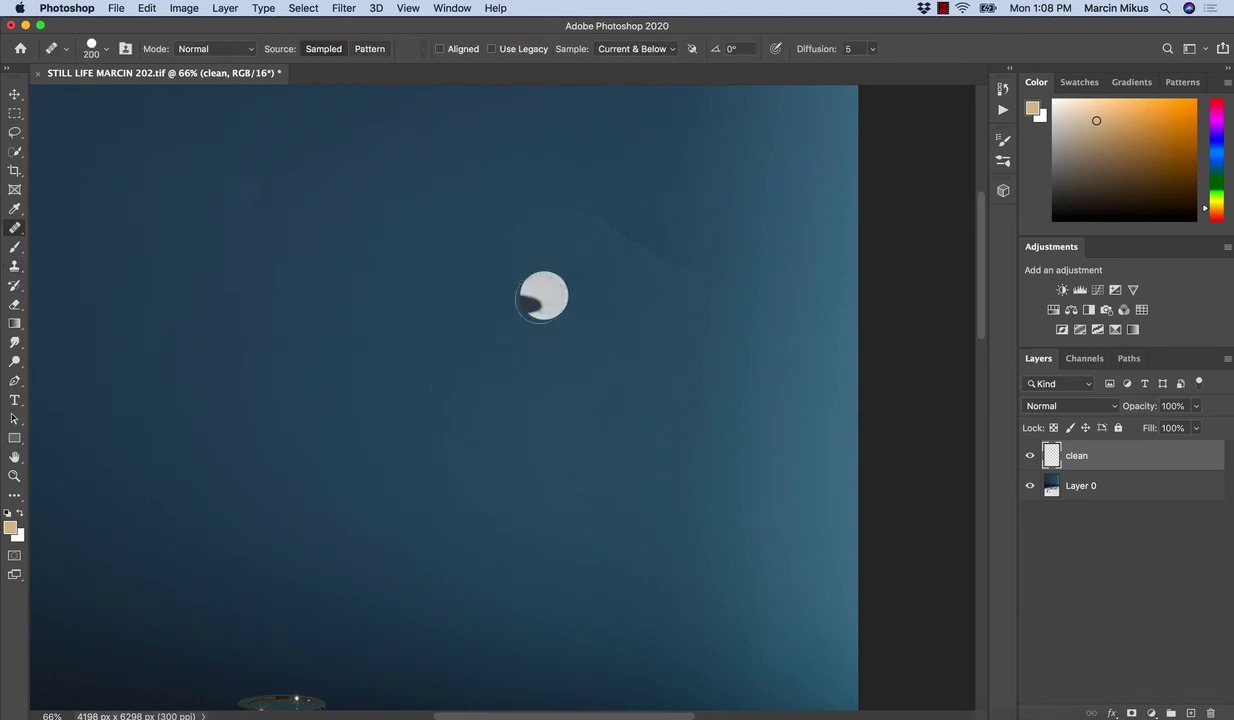
mouse_move(563, 208)
mouse_down()
mouse_move(702, 274)
mouse_move(655, 260)
mouse_up()
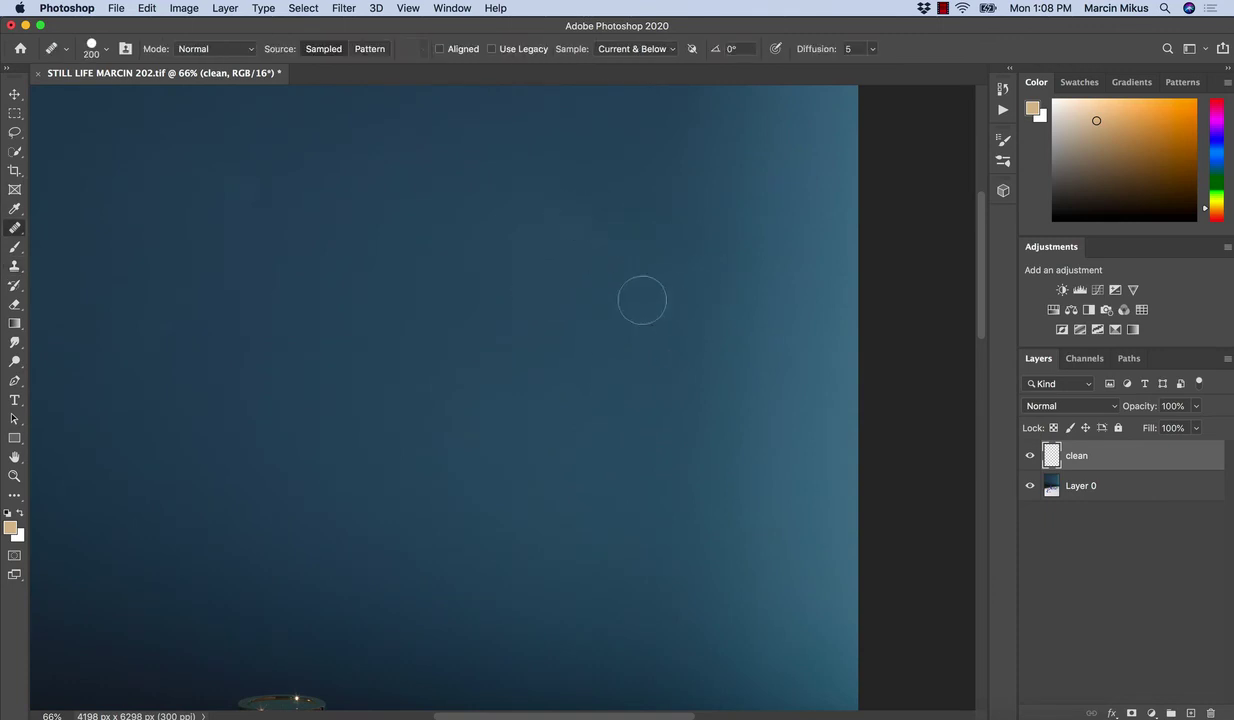
Smooth the uneven patch farther left on the blue backdrop with the Healing Brush, sampling the clean area beside it
drag(559, 358, 676, 405)
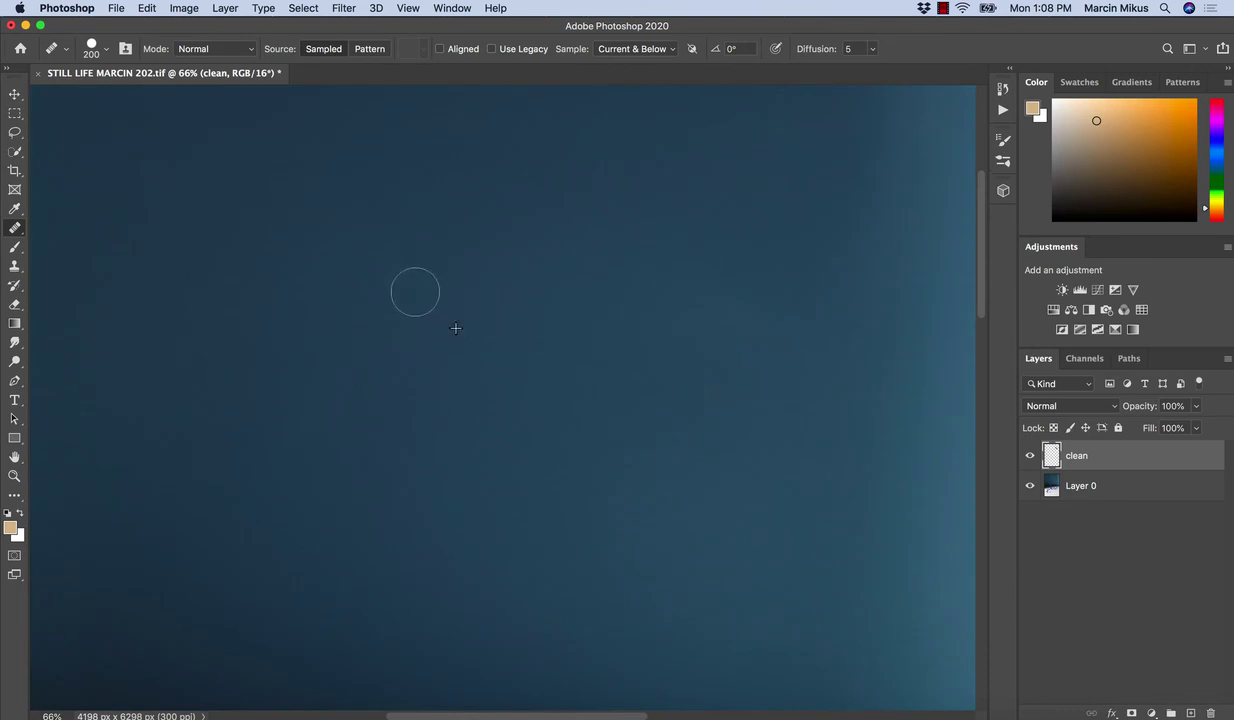
alt+click(409, 438)
mouse_move(352, 437)
mouse_down()
mouse_move(341, 425)
mouse_move(389, 467)
mouse_up()
key(z)
mouse_move(560, 445)
mouse_down()
mouse_move(495, 453)
mouse_move(575, 490)
mouse_up()
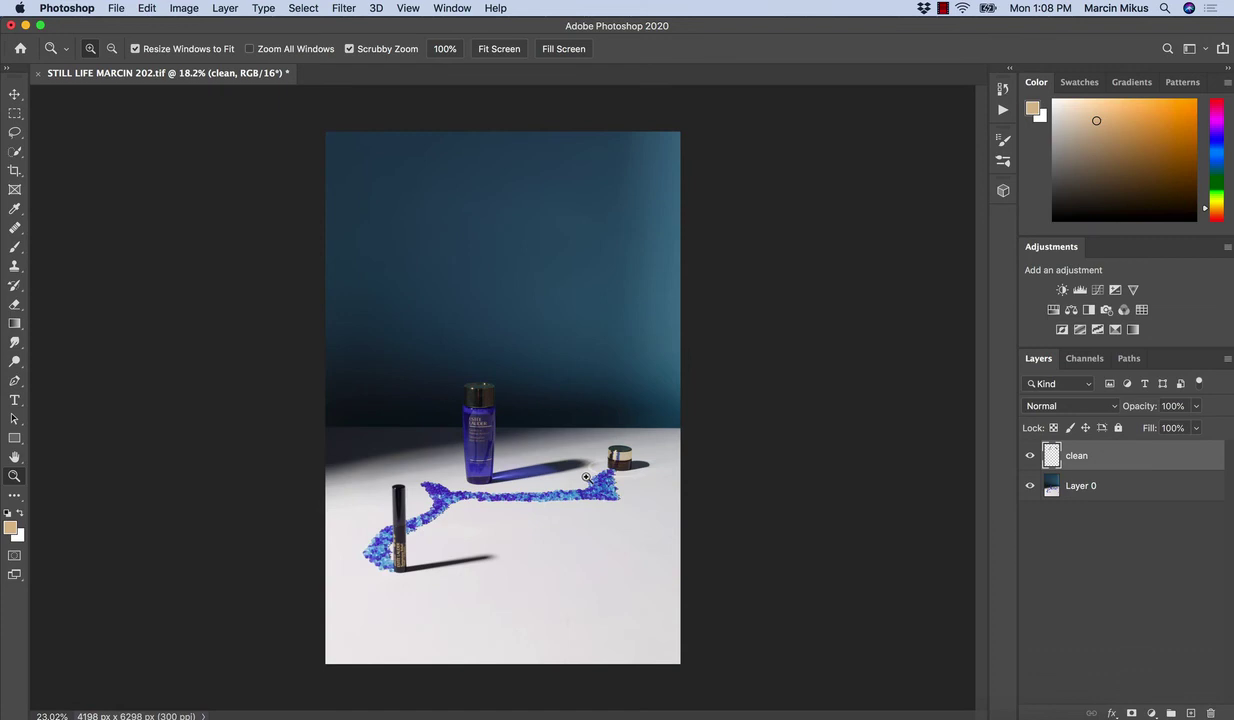
Examine the tabletop around the beads, bottle shadow and cream jar for areas that need healing
key(j)
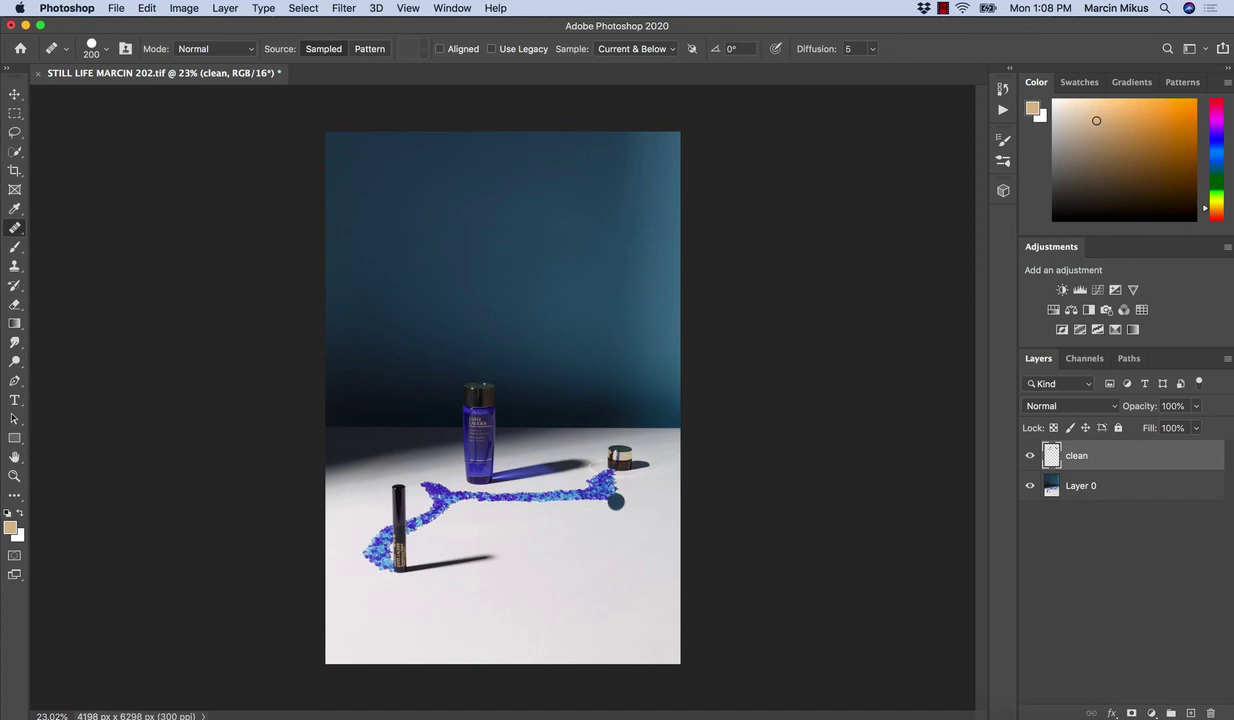
drag(616, 501, 614, 499)
key(z)
drag(561, 471, 569, 471)
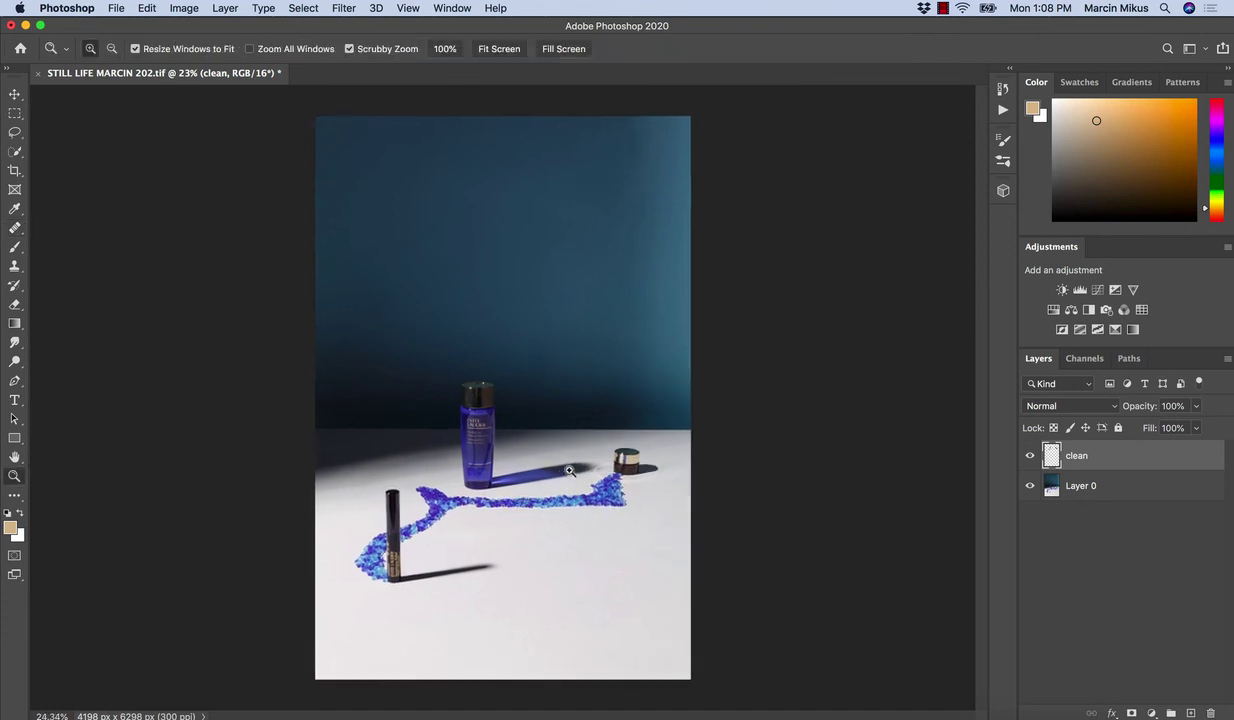
scroll(569, 470, up, 3)
scroll(573, 475, up, 2)
key(j)
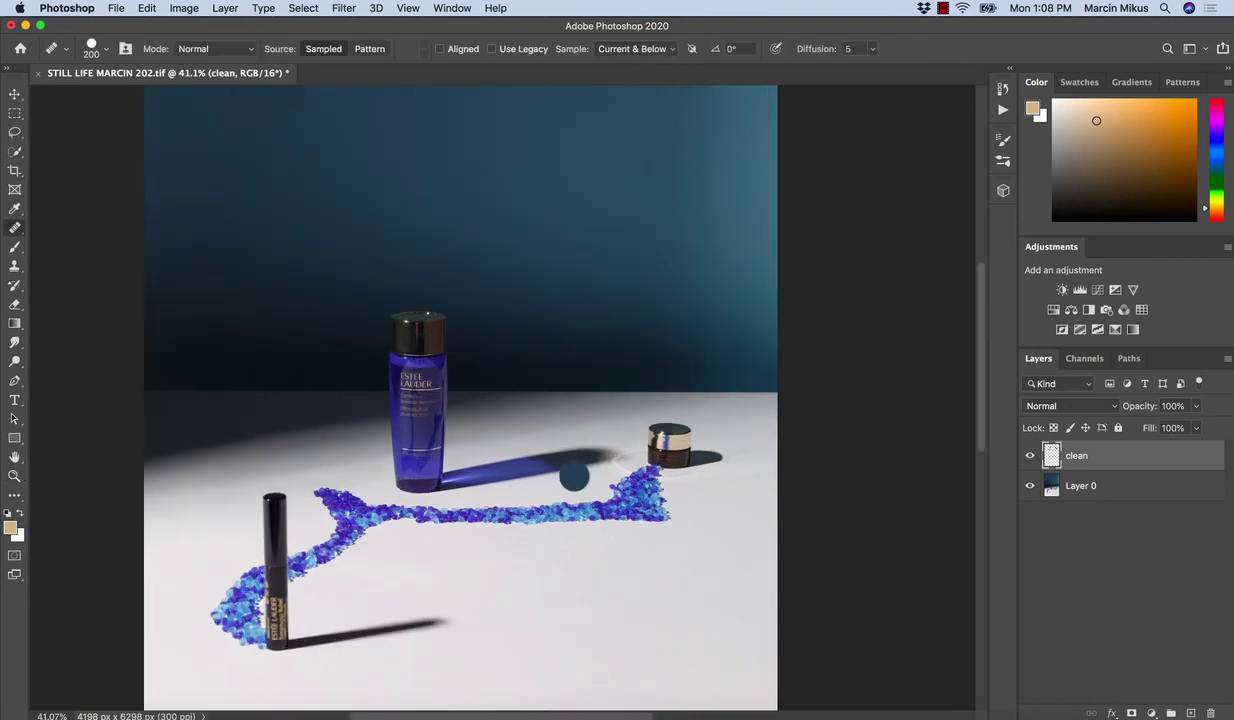